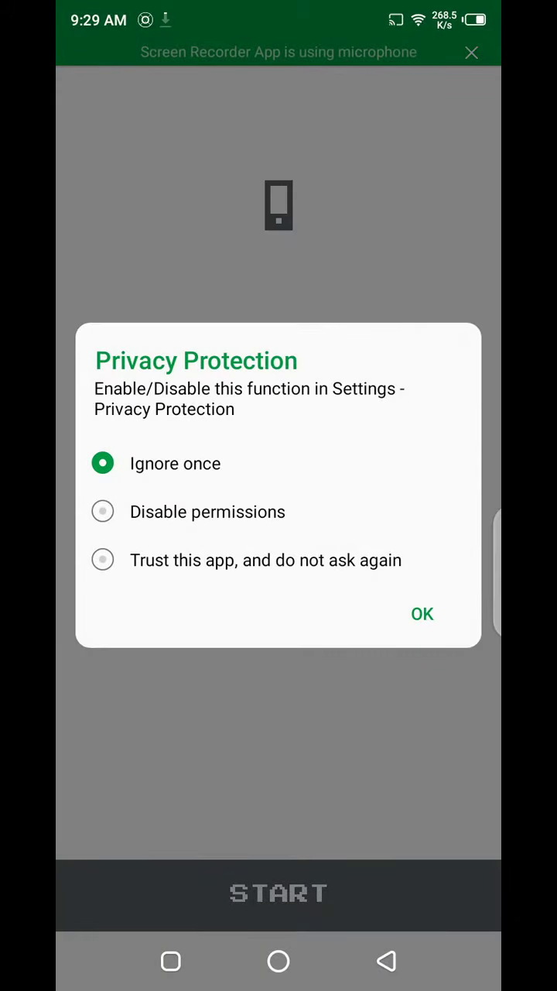
# - Accept the Privacy Protection prompt with 'Ignore once' selected
pyautogui.click(423, 614)
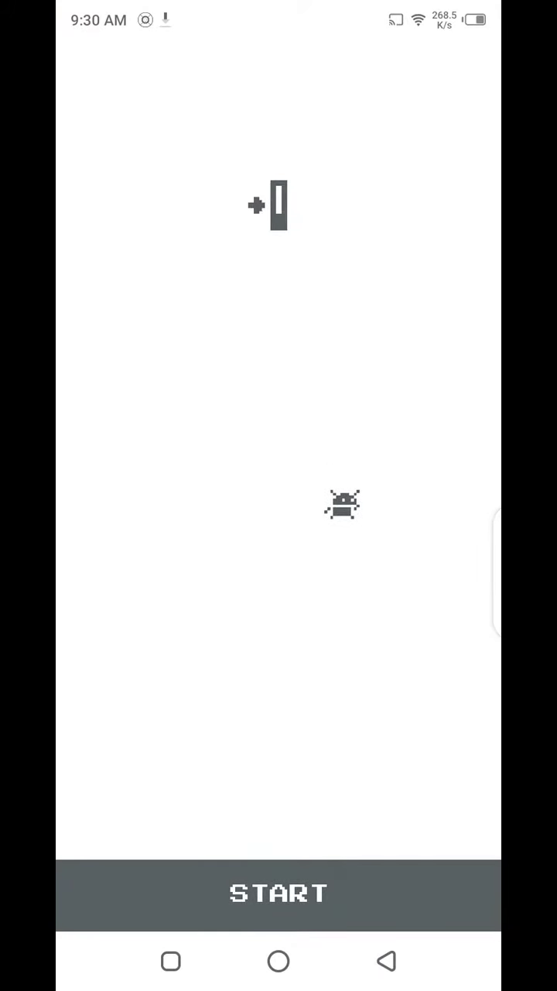
# - Start the jumping-Android game, reach a best score of 183, and play another round
pyautogui.click(279, 892)
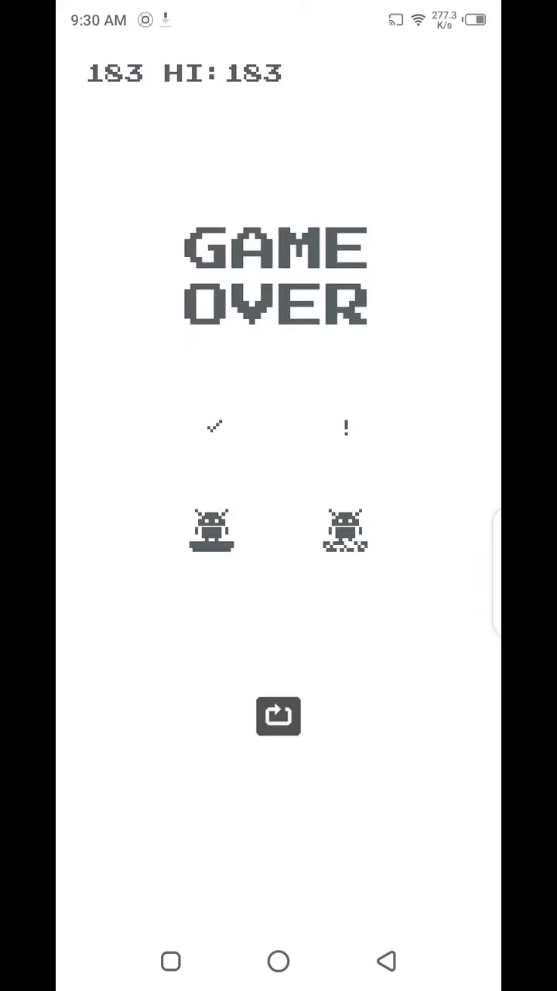
pyautogui.click(279, 715)
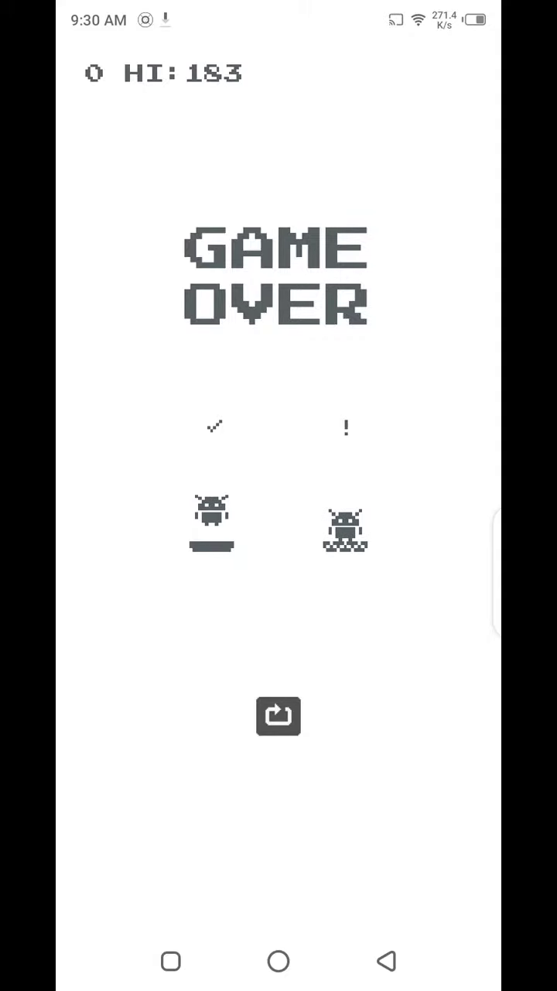
# - Restart and play on, raising the best score to 3033, then begin another round
pyautogui.click(279, 715)
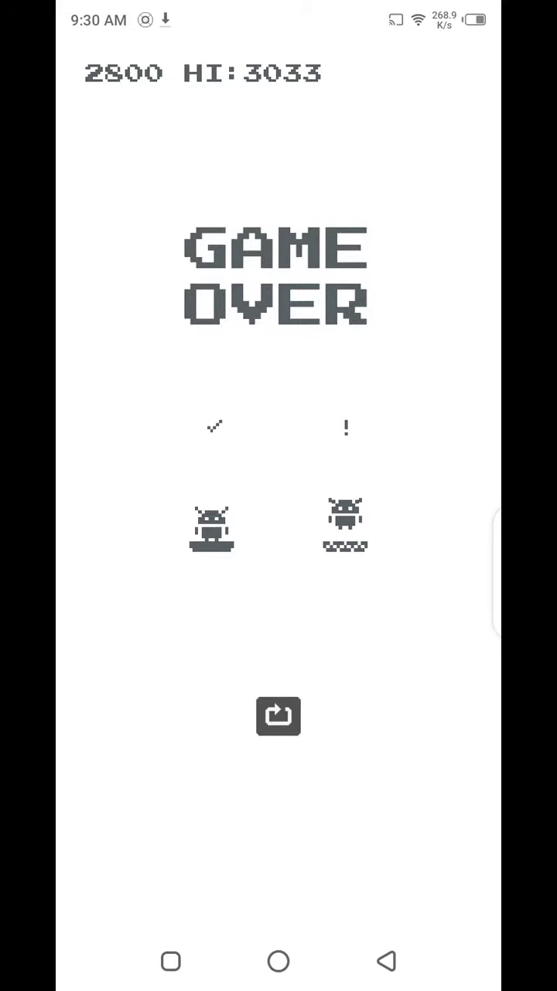
pyautogui.click(278, 716)
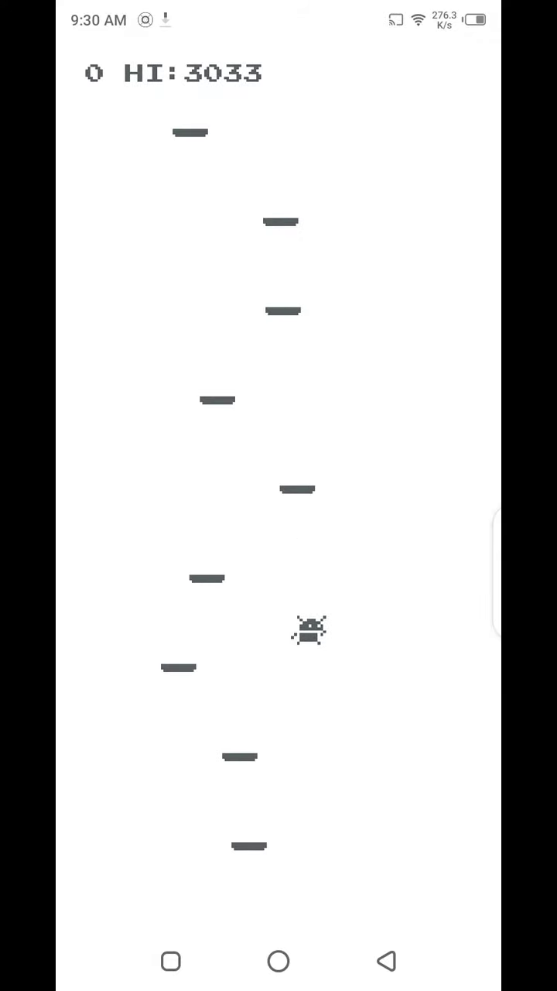